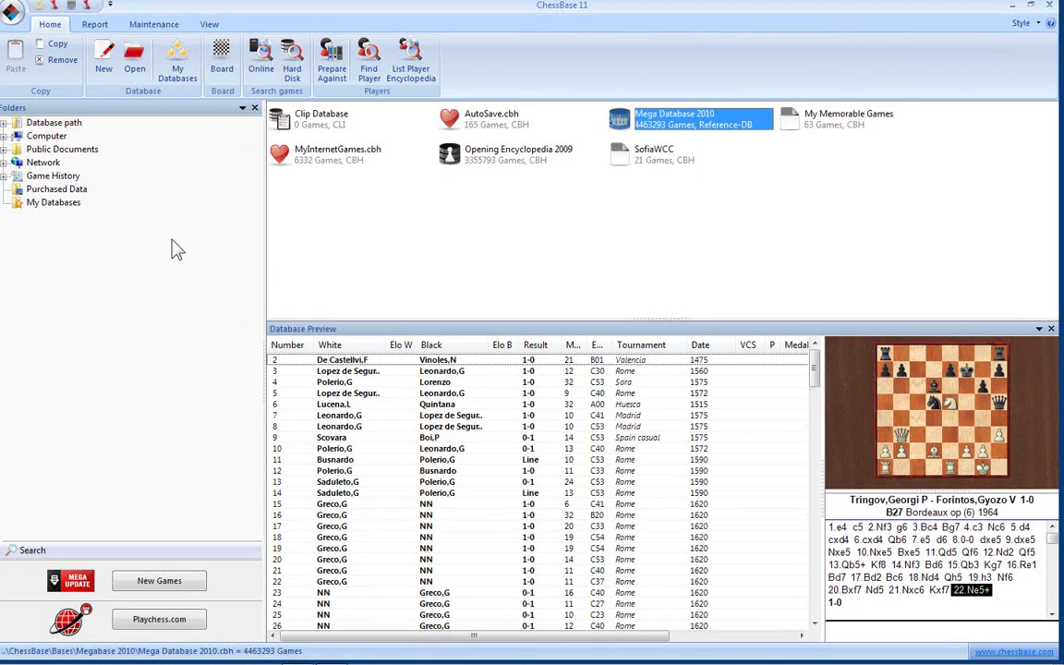
Step: Open the MyInternetGames.cbh game list from the database path folder, look over its games and close it
click(5, 123)
click(5, 123)
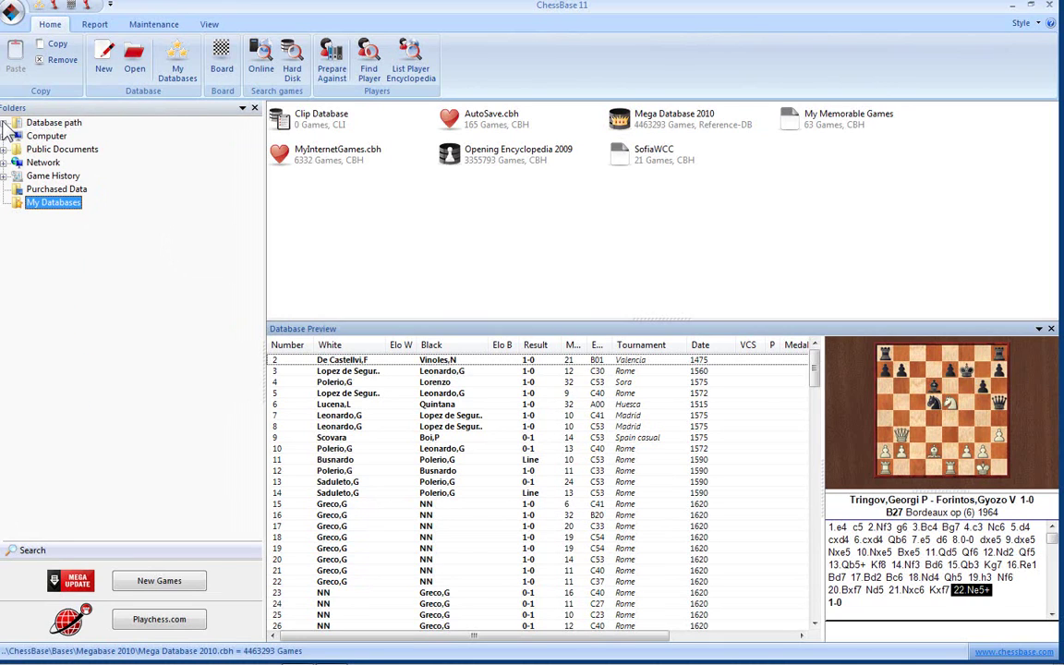
click(50, 123)
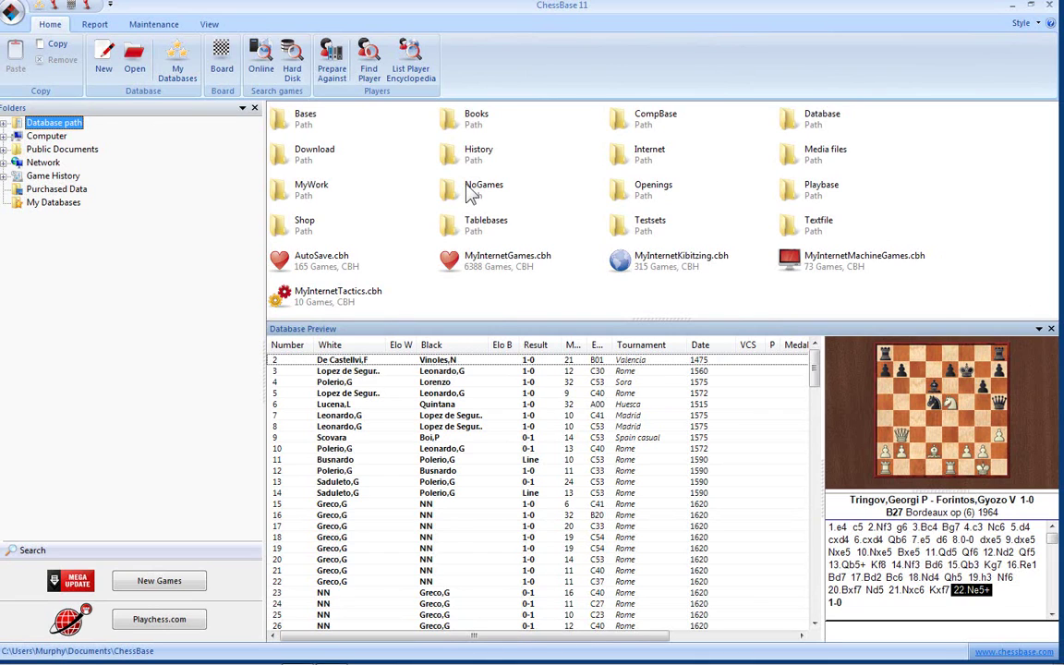
click(479, 273)
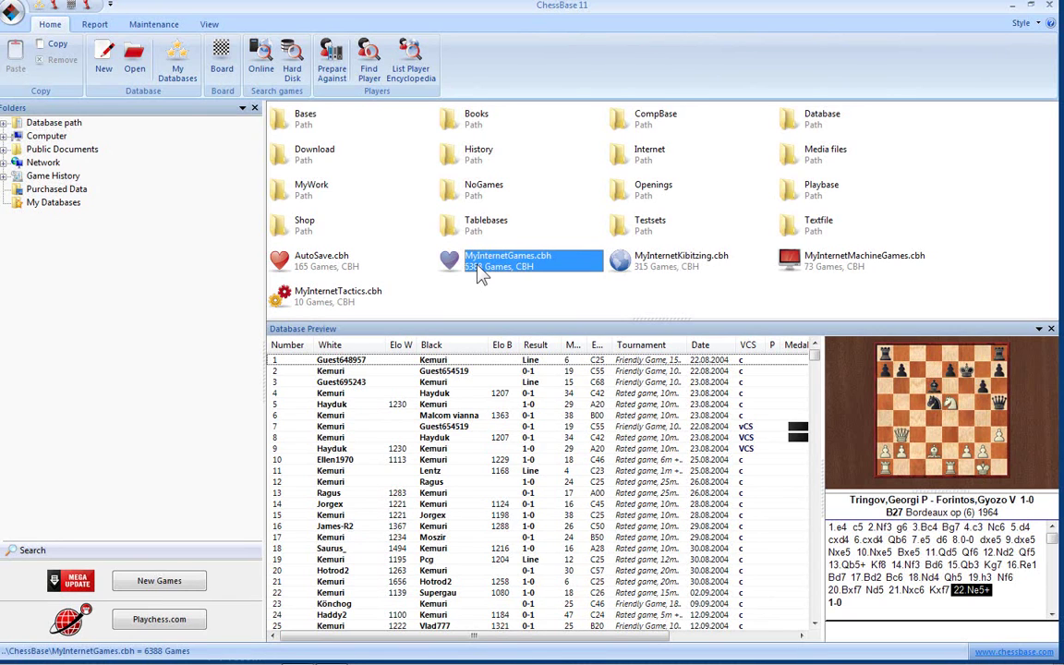
double_click(480, 268)
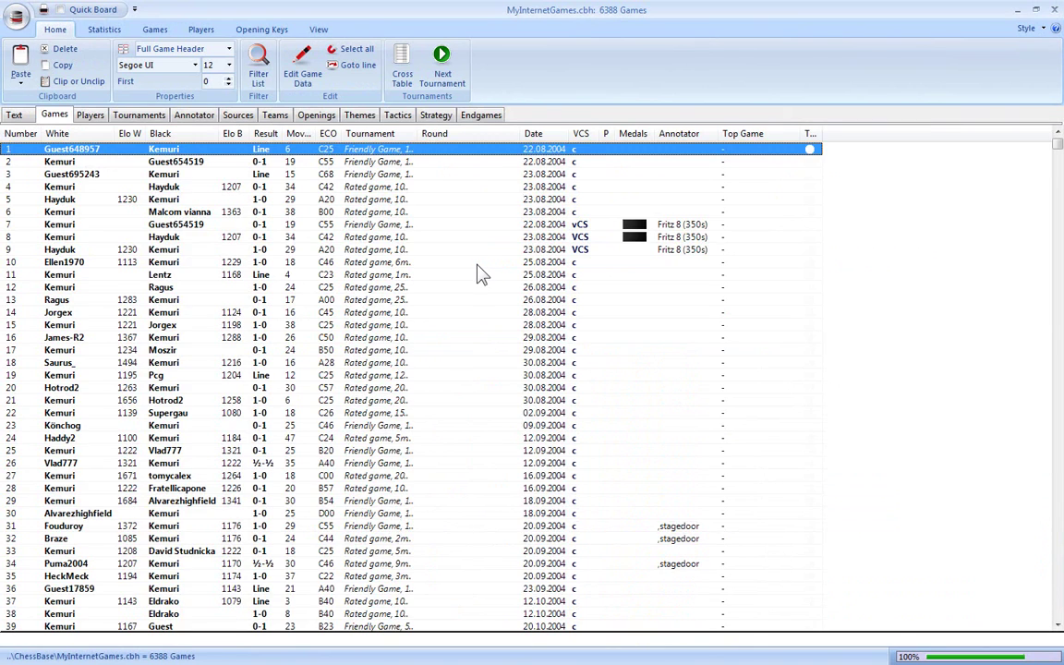
click(1056, 11)
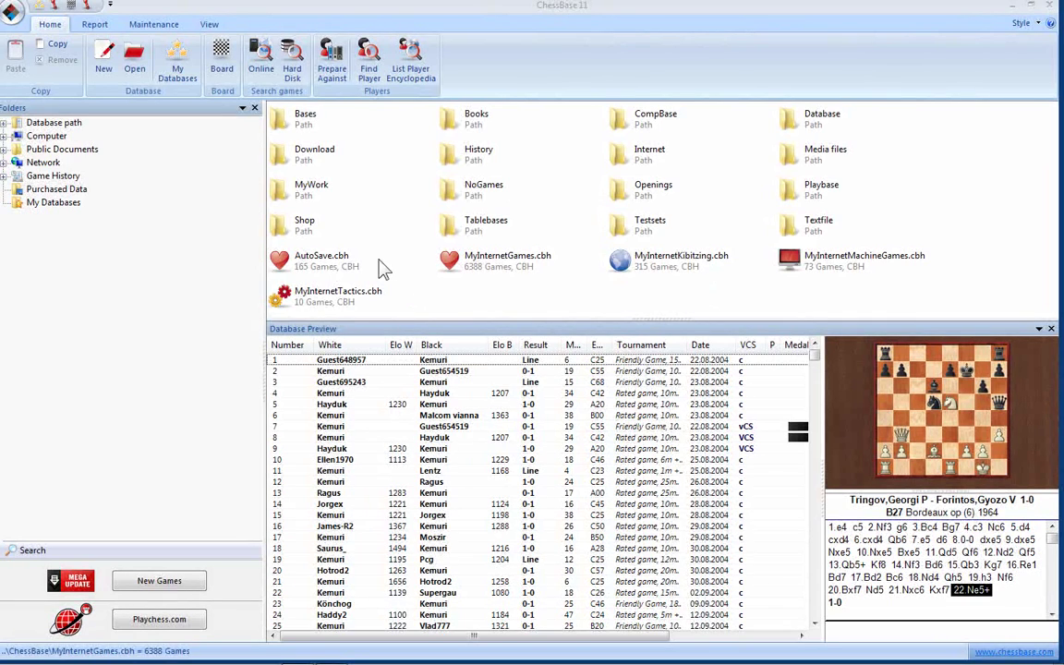
Step: From My Databases, open Mega Database 2010, view the nine-move B47 game from round 2.5, and close both the game and the list
click(65, 202)
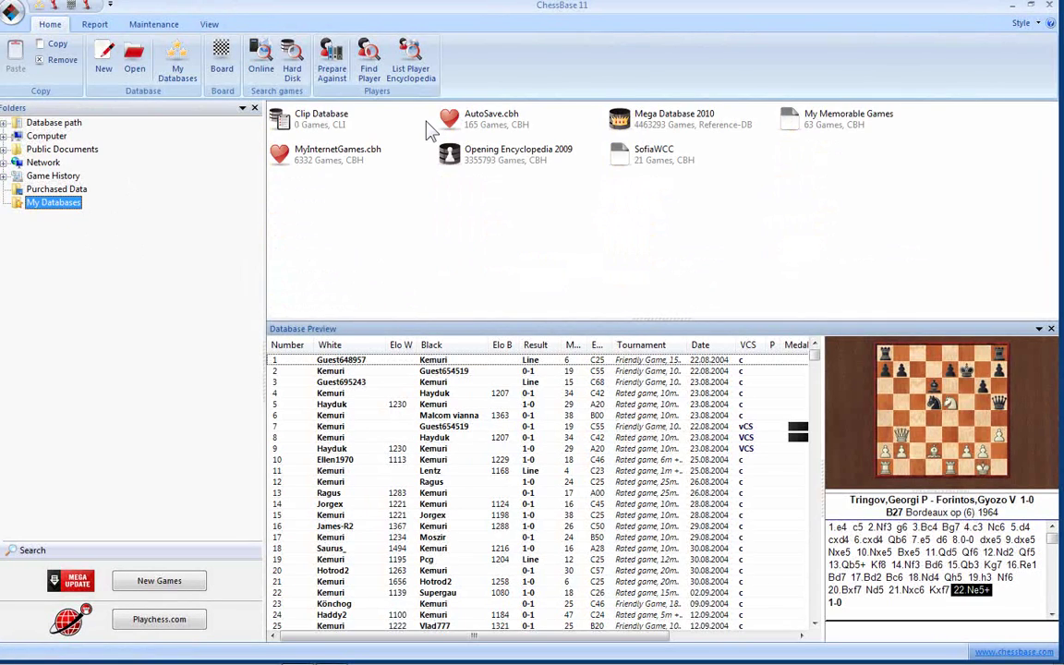
click(617, 116)
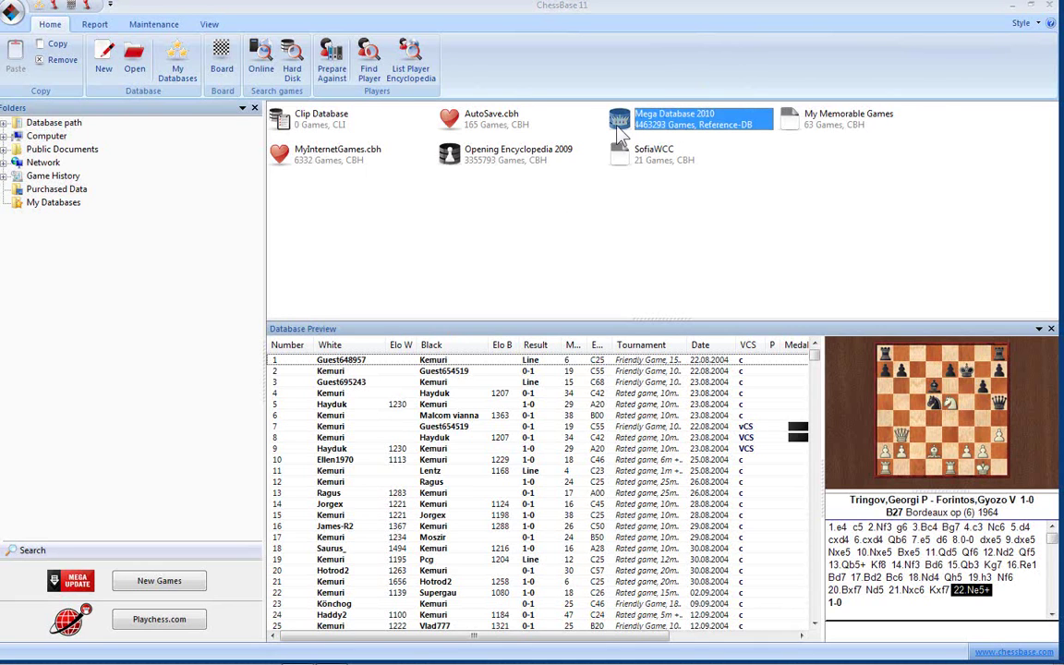
double_click(618, 130)
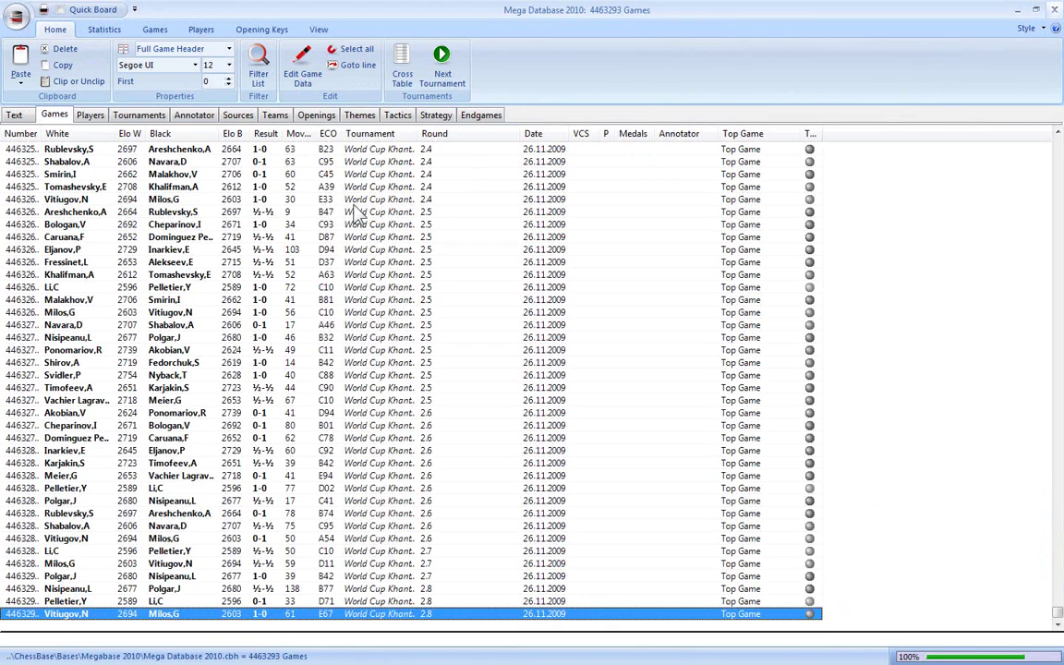
click(268, 214)
double_click(249, 218)
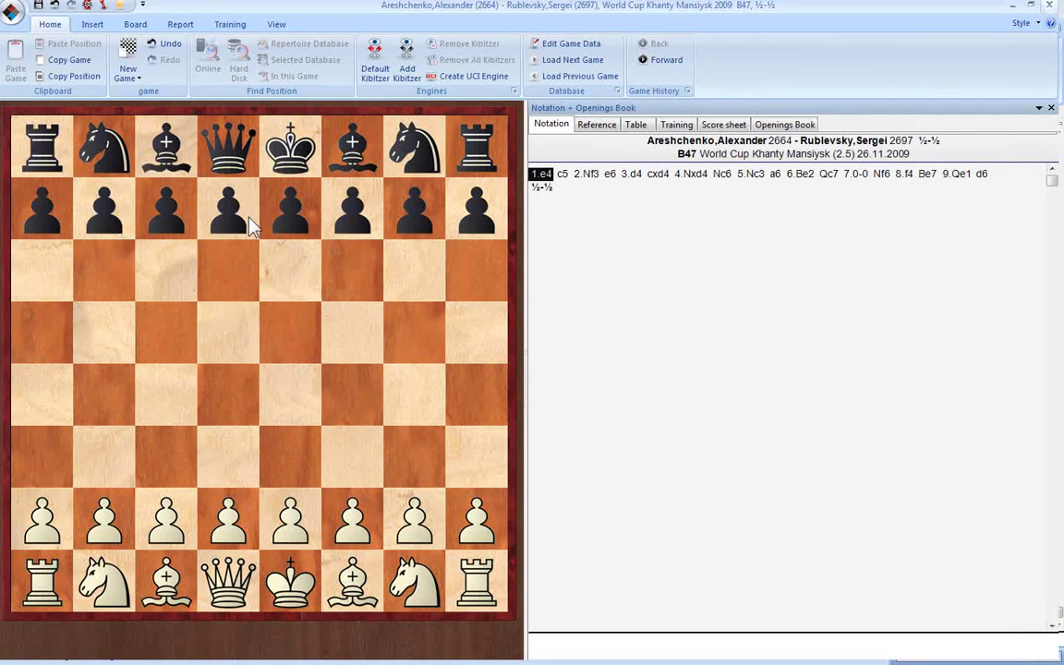
click(1051, 5)
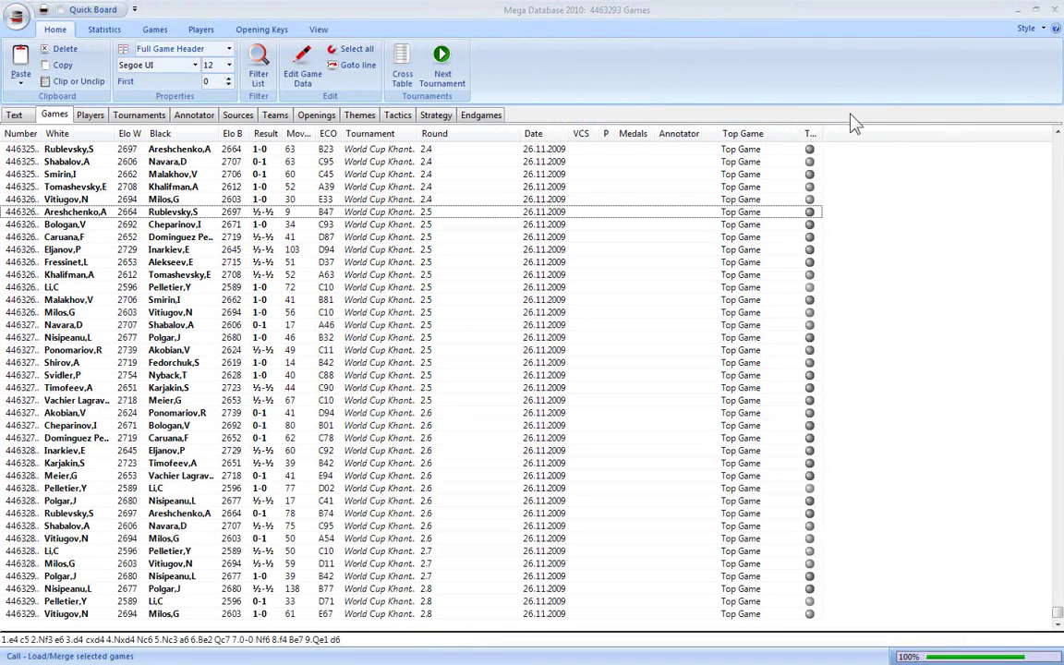
click(1055, 10)
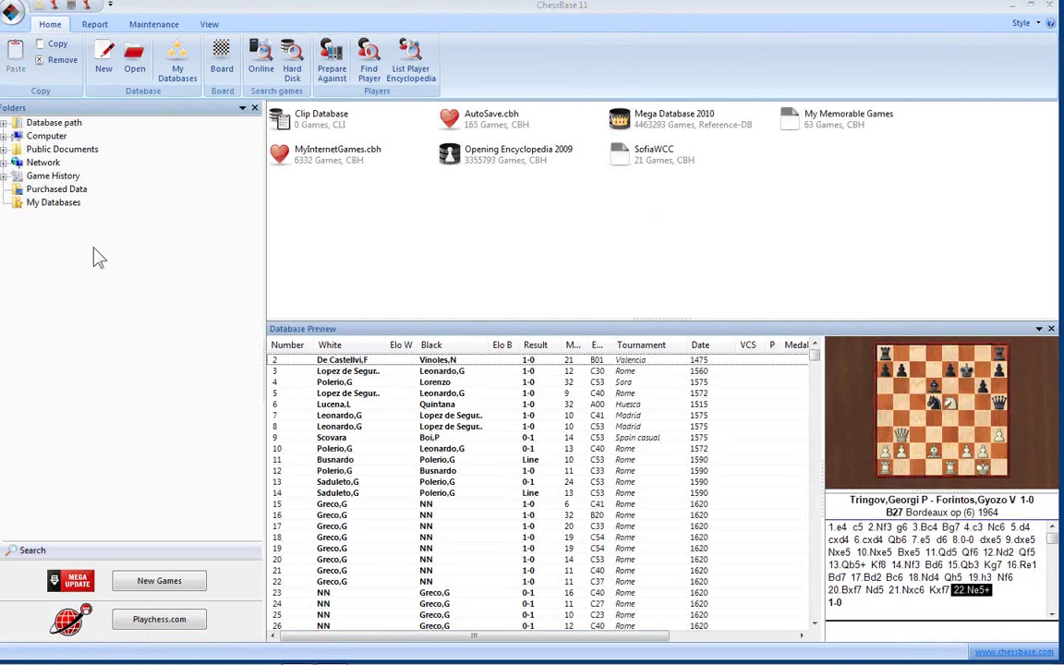
Step: Select Mega Database 2010 in My Databases and look over the available report and maintenance commands
click(45, 209)
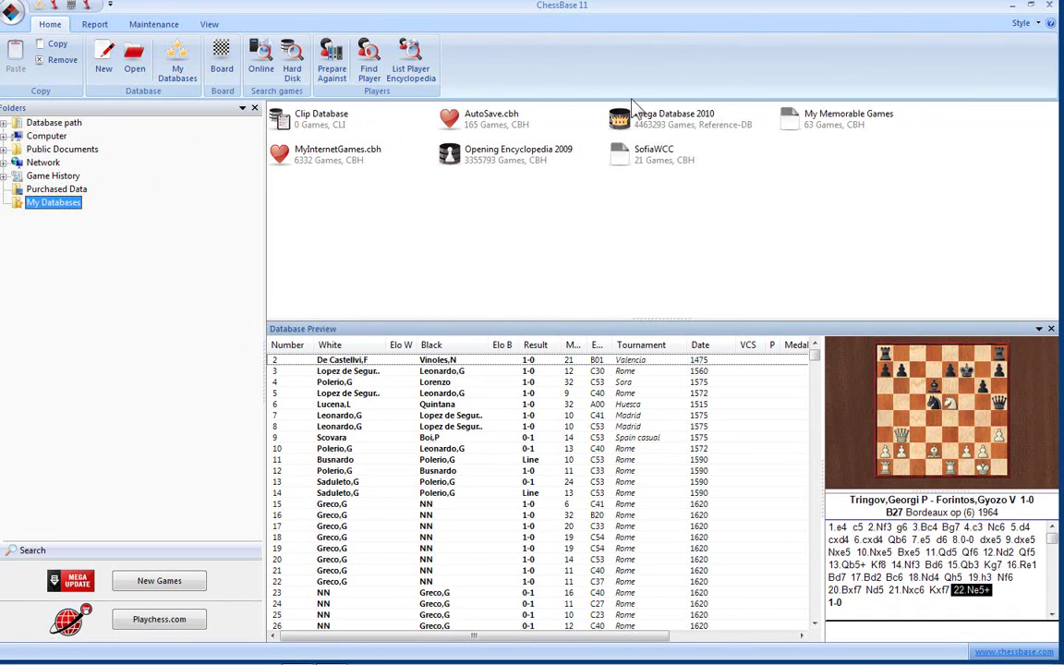
click(667, 121)
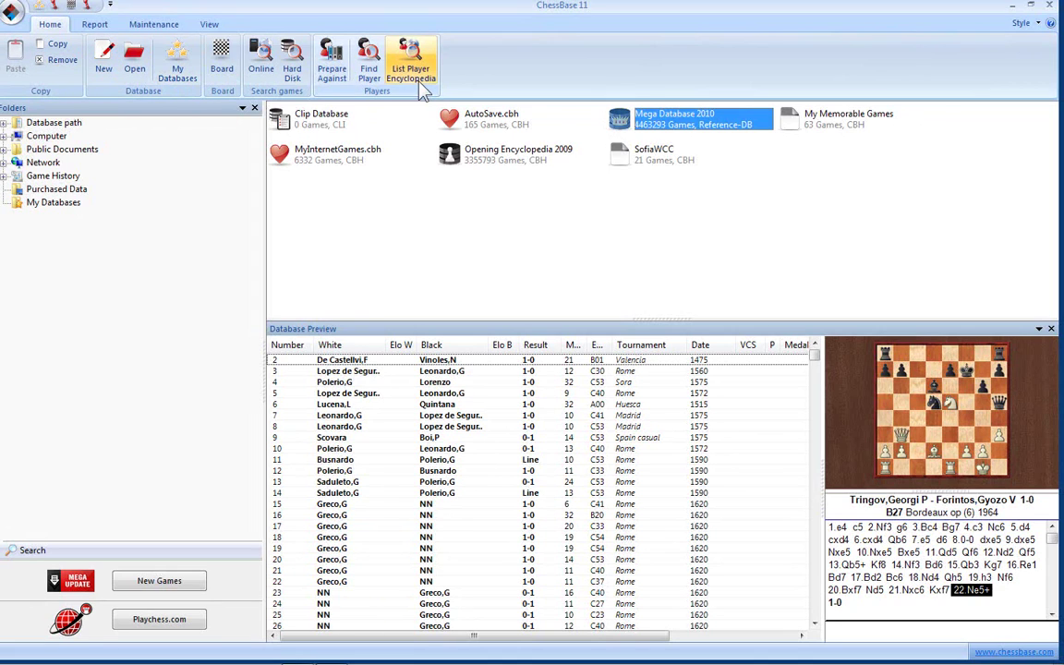
click(92, 28)
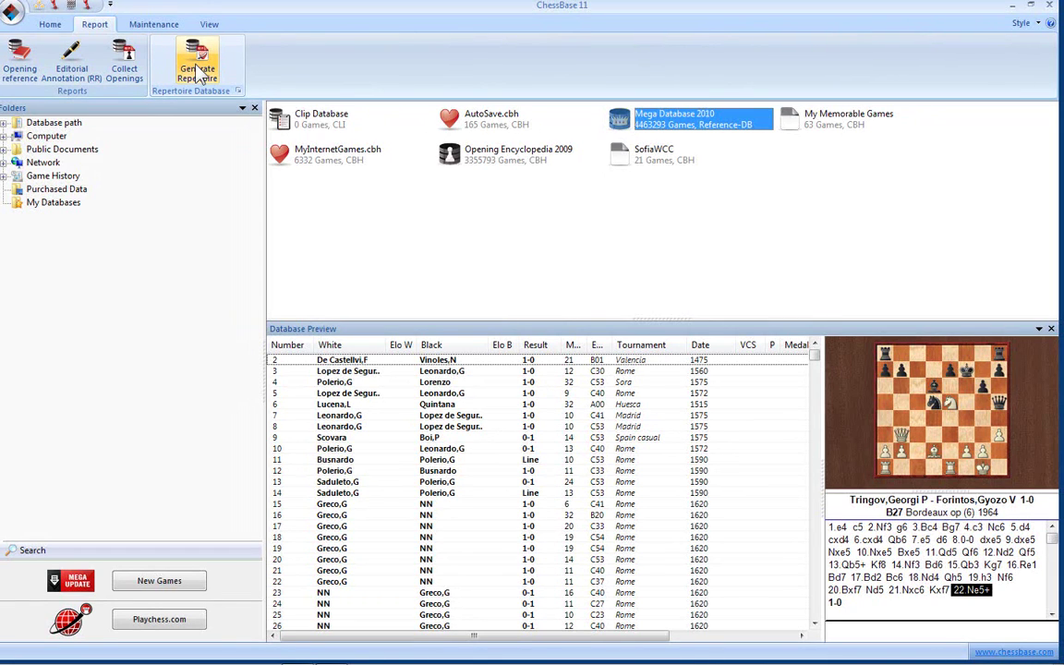
click(161, 26)
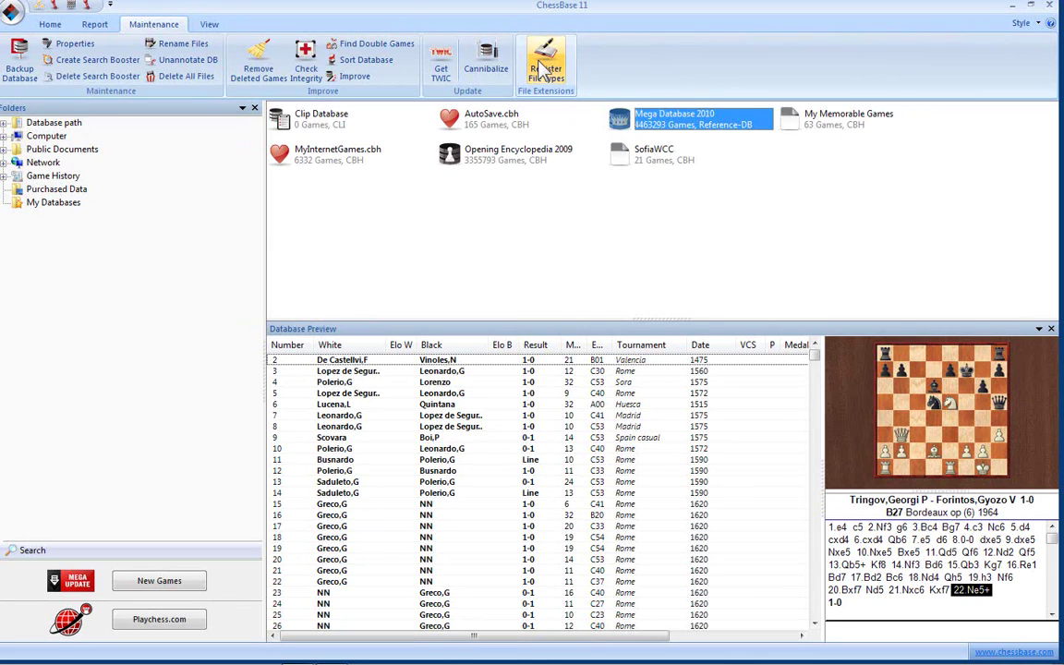
Step: Hide and restore the Database Preview pane, and do the same with the Folders pane
click(209, 26)
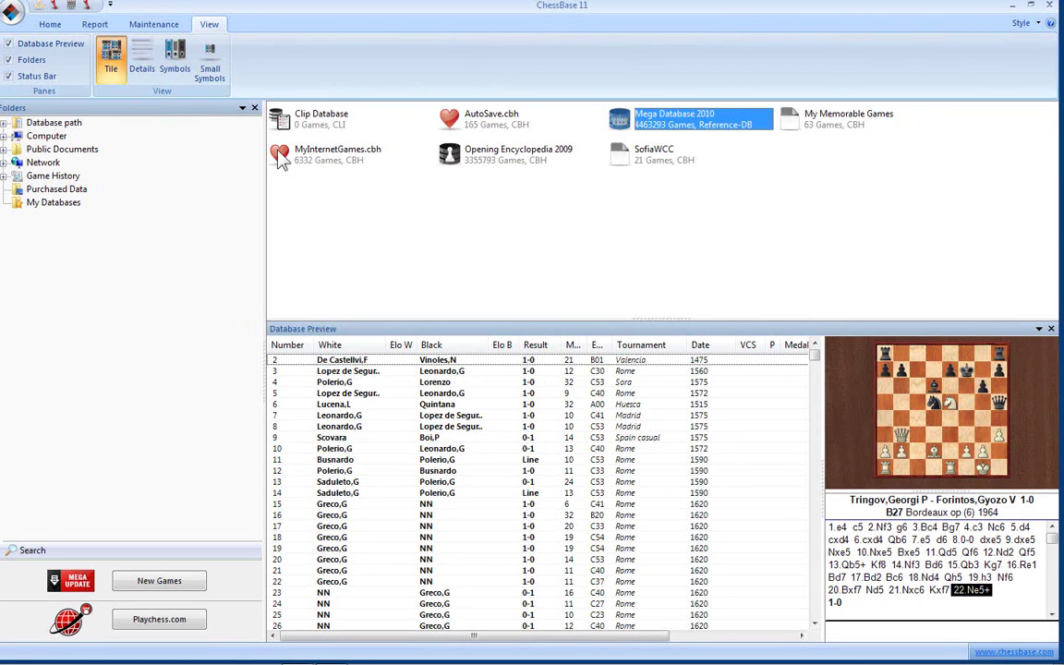
click(9, 43)
click(8, 44)
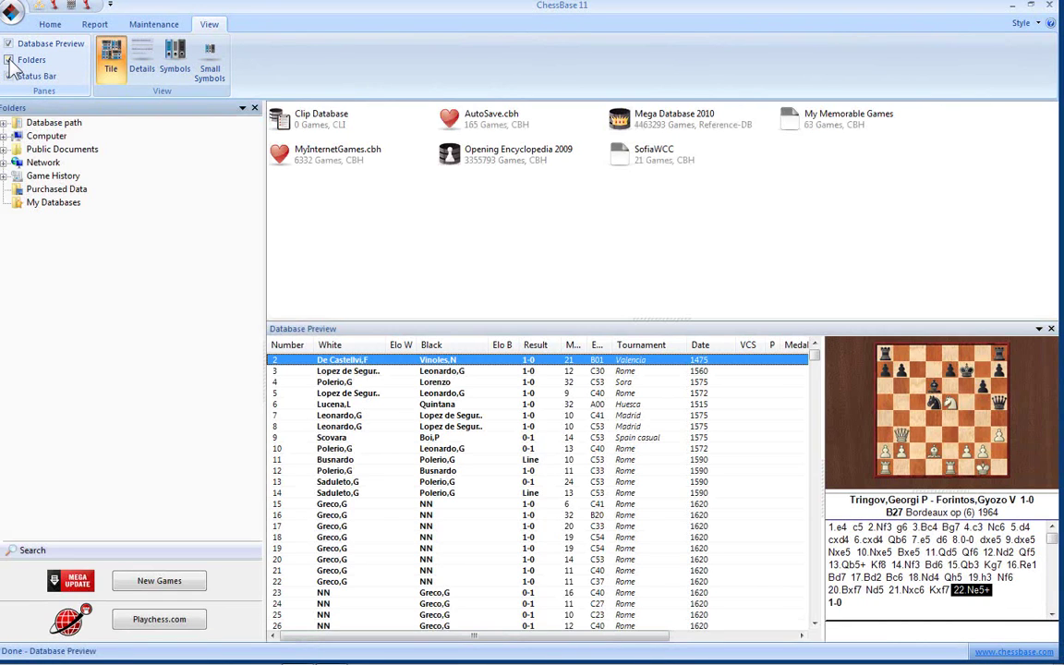
click(10, 60)
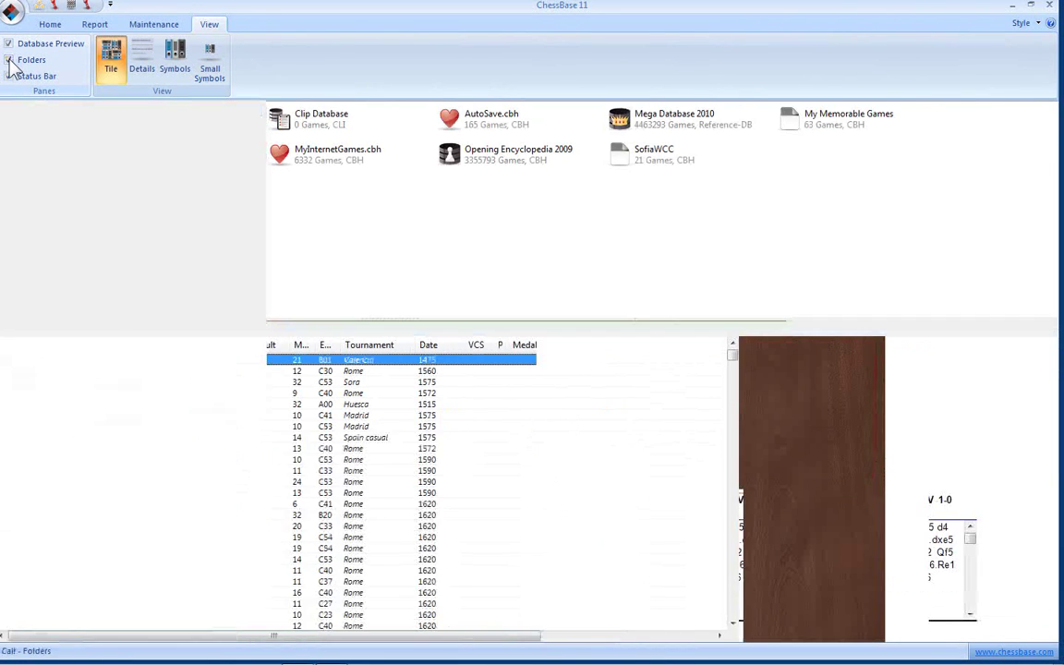
click(9, 60)
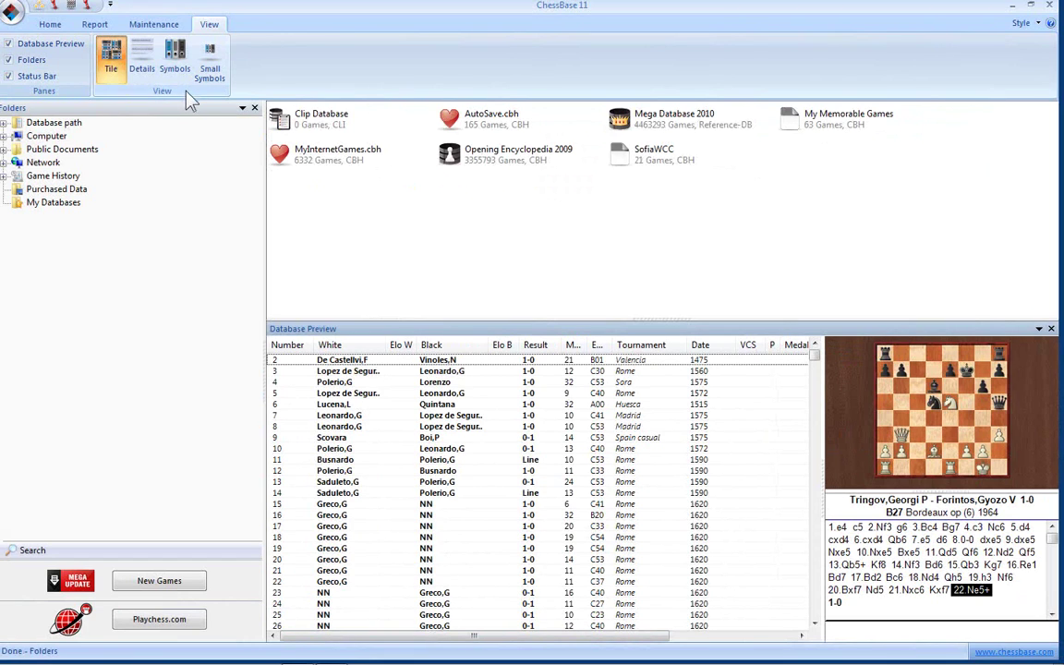
Step: Show the databases as Details, Symbols and Small Symbols in turn, and return to the Tile display
click(112, 60)
click(144, 61)
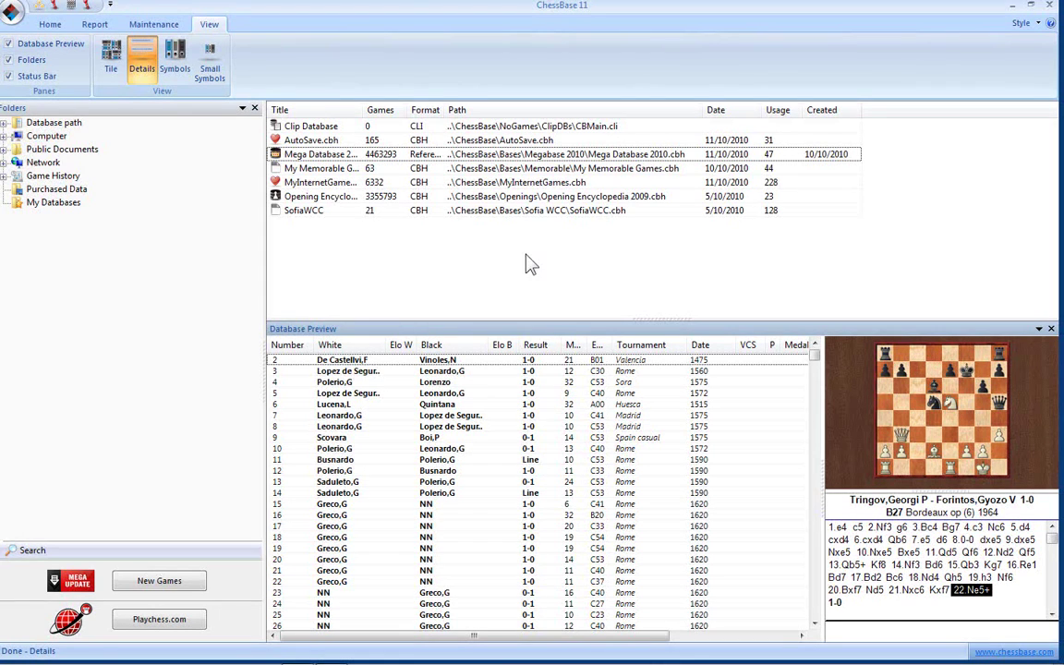
click(176, 53)
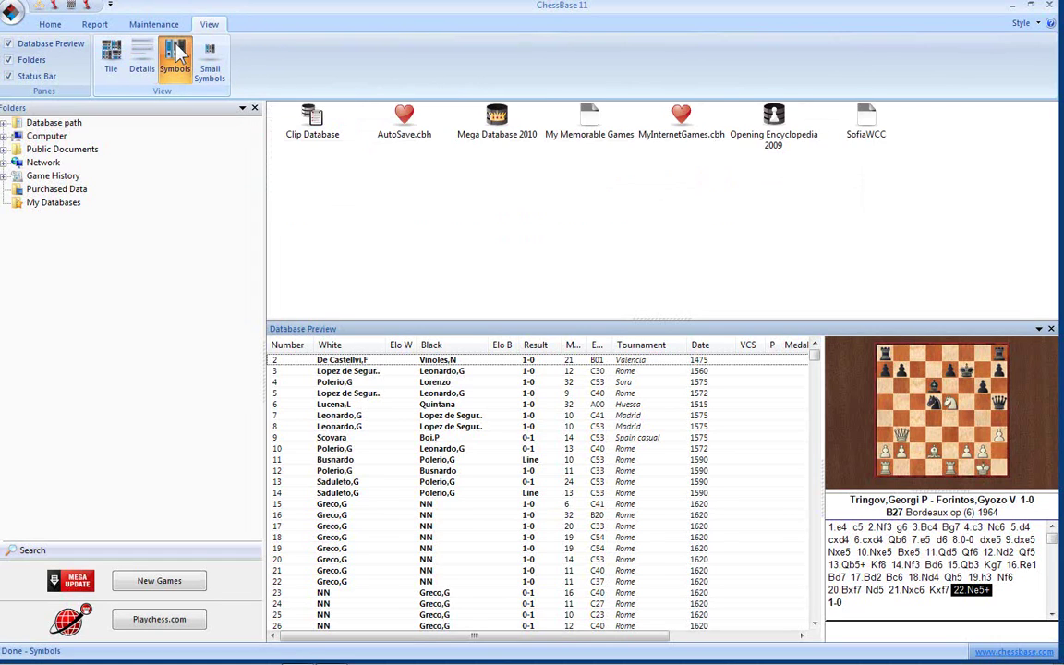
click(211, 59)
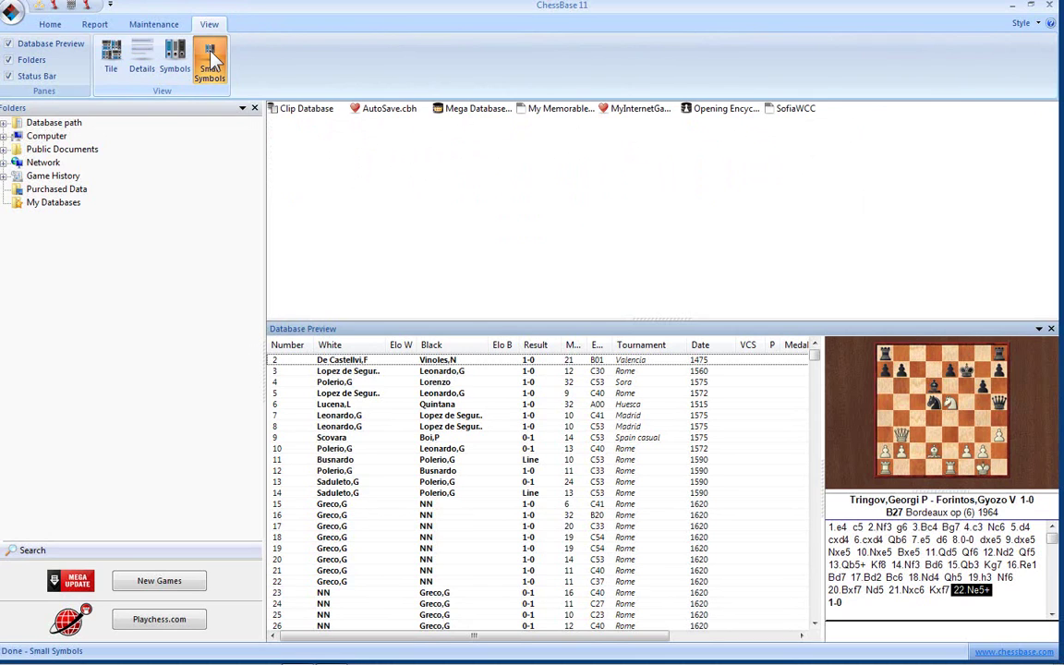
click(112, 57)
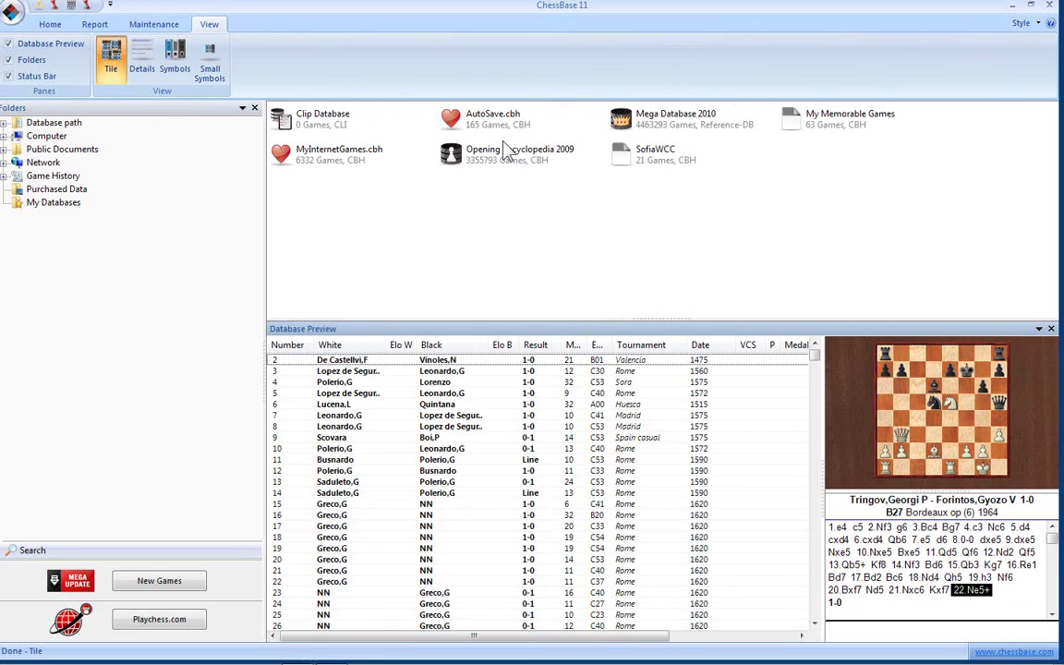
Step: Review the commands offered for Mega Database 2010, open its properties, choose the Reference database type and accept the settings
right_click(678, 117)
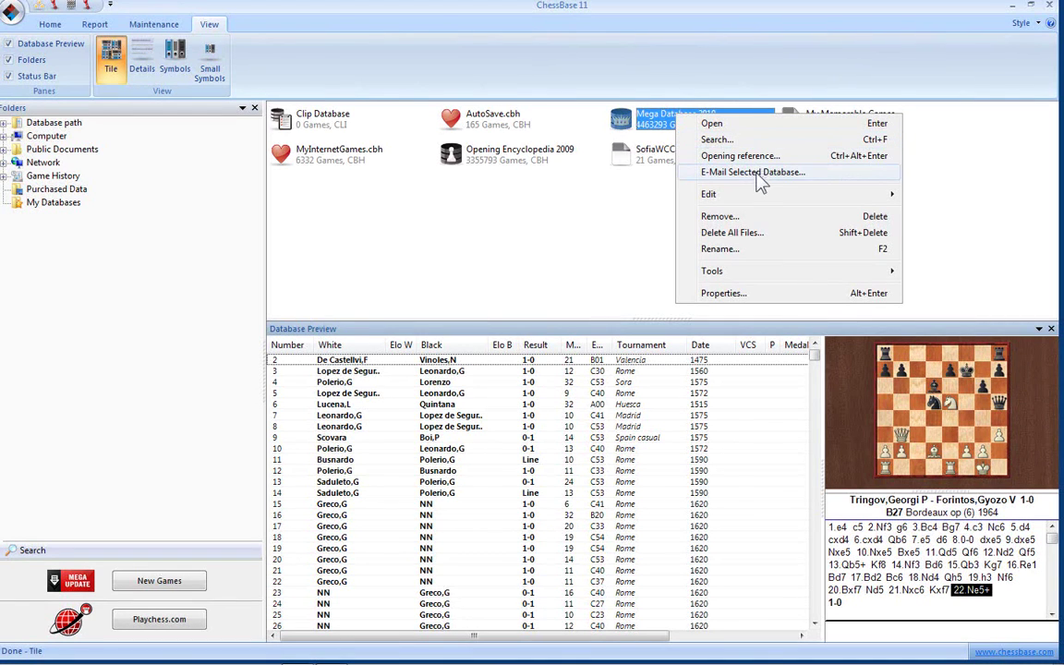
mouse_move(744, 199)
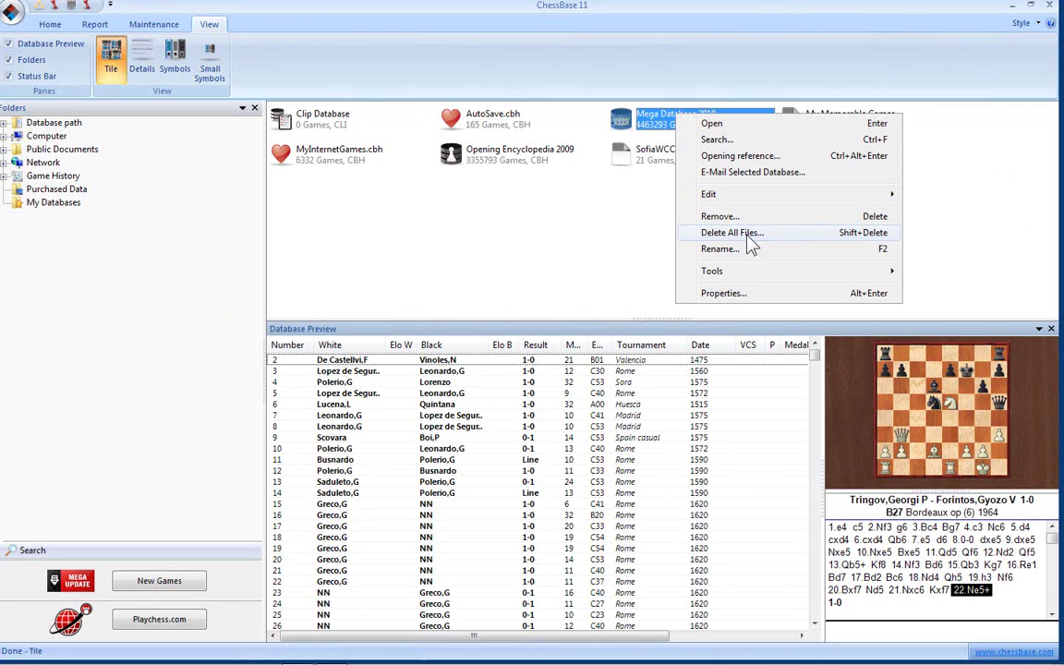
mouse_move(742, 280)
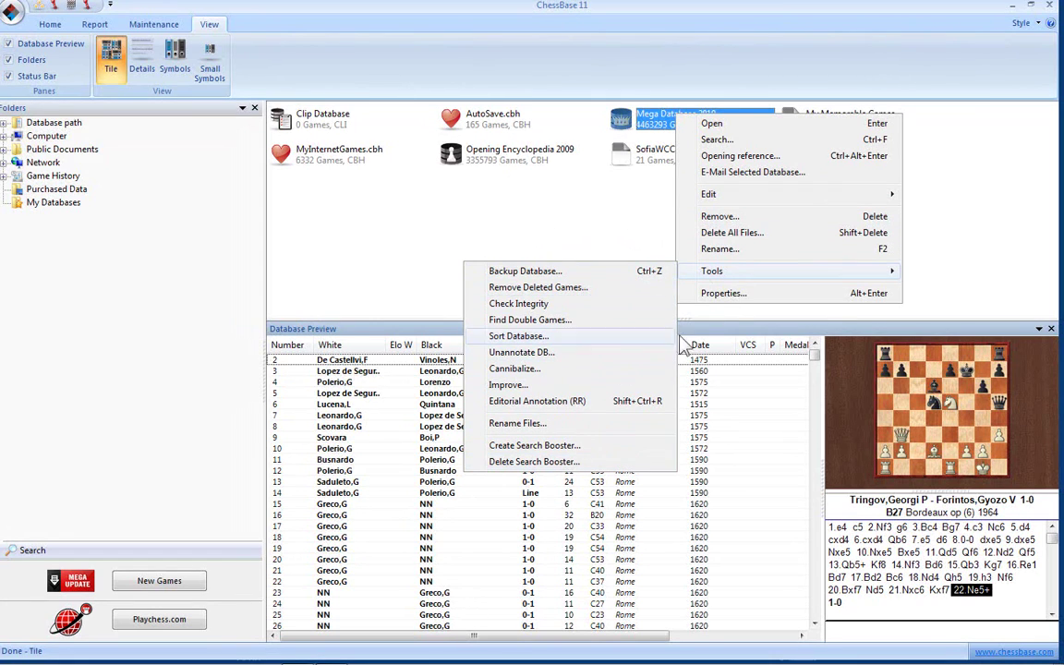
click(731, 299)
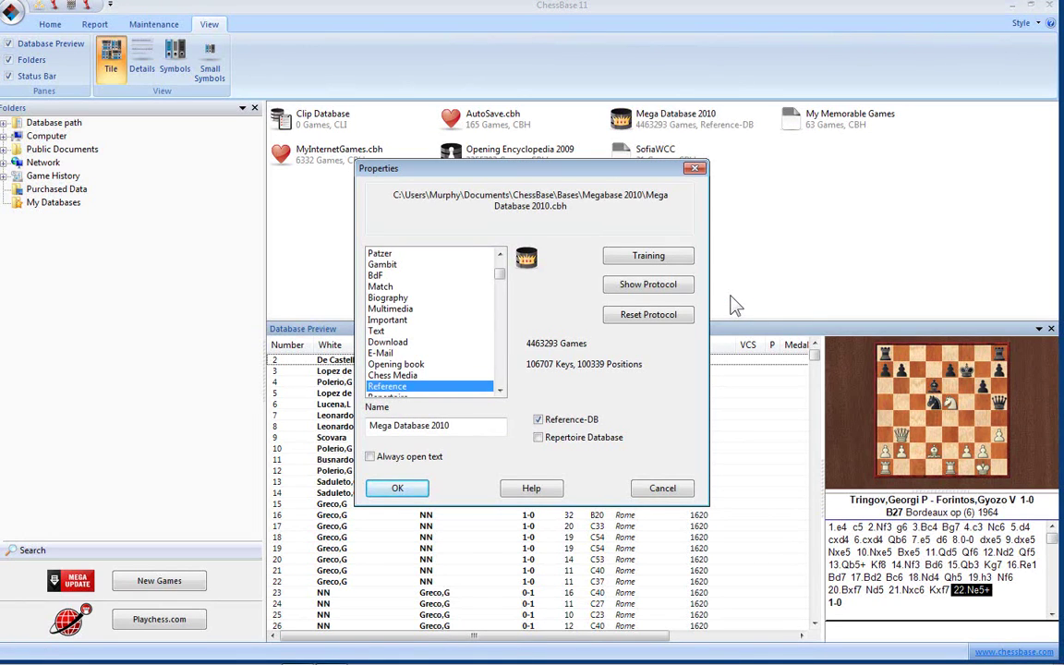
drag(503, 273, 503, 285)
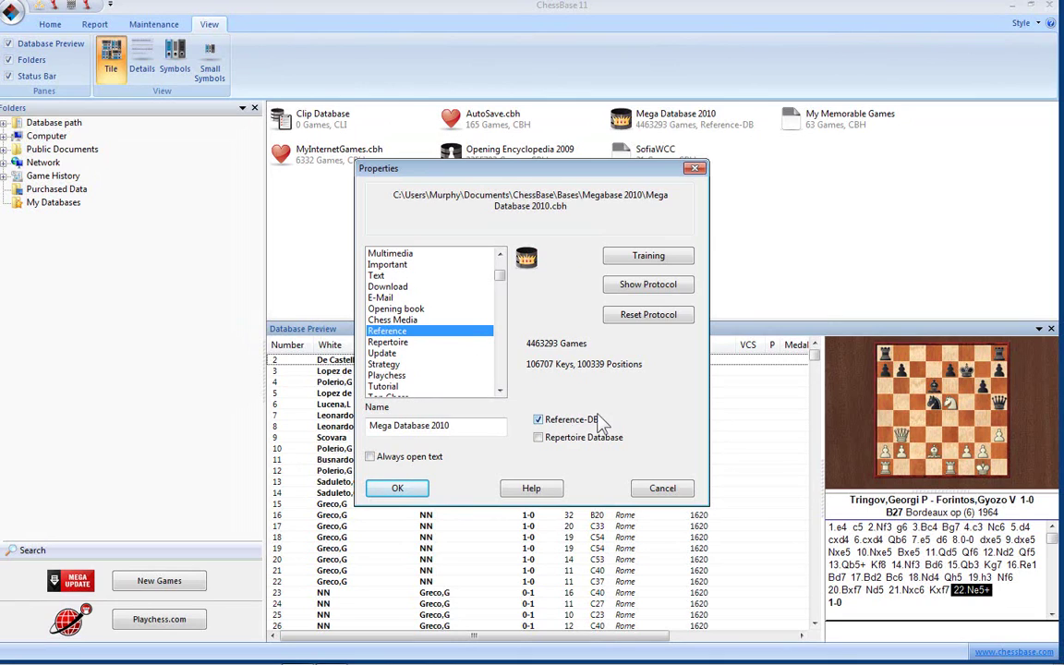
key(Up)
click(404, 332)
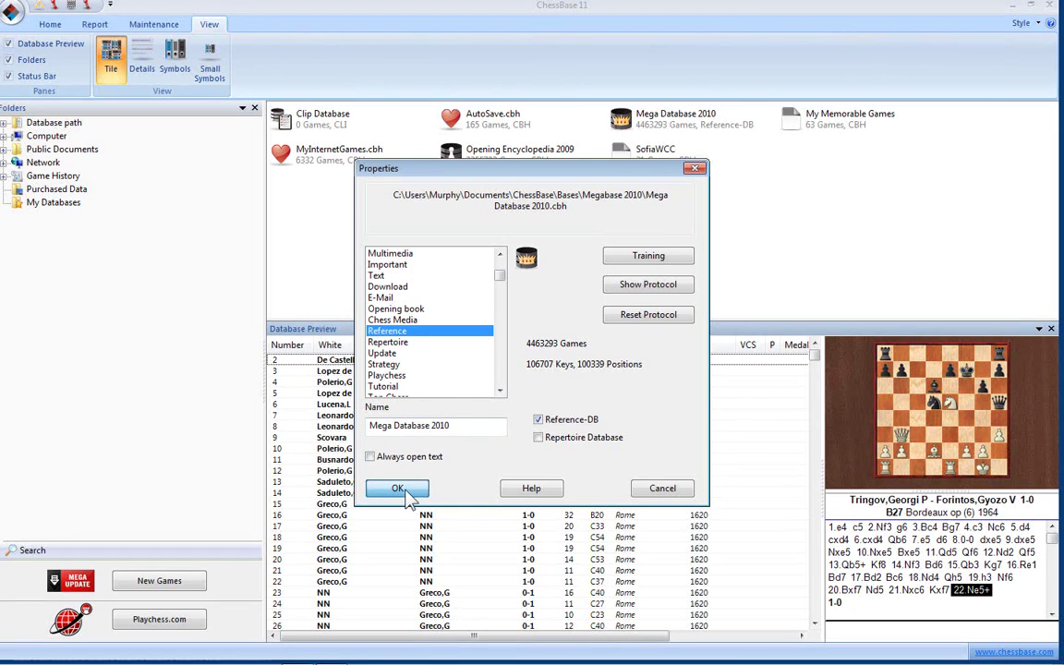
click(410, 496)
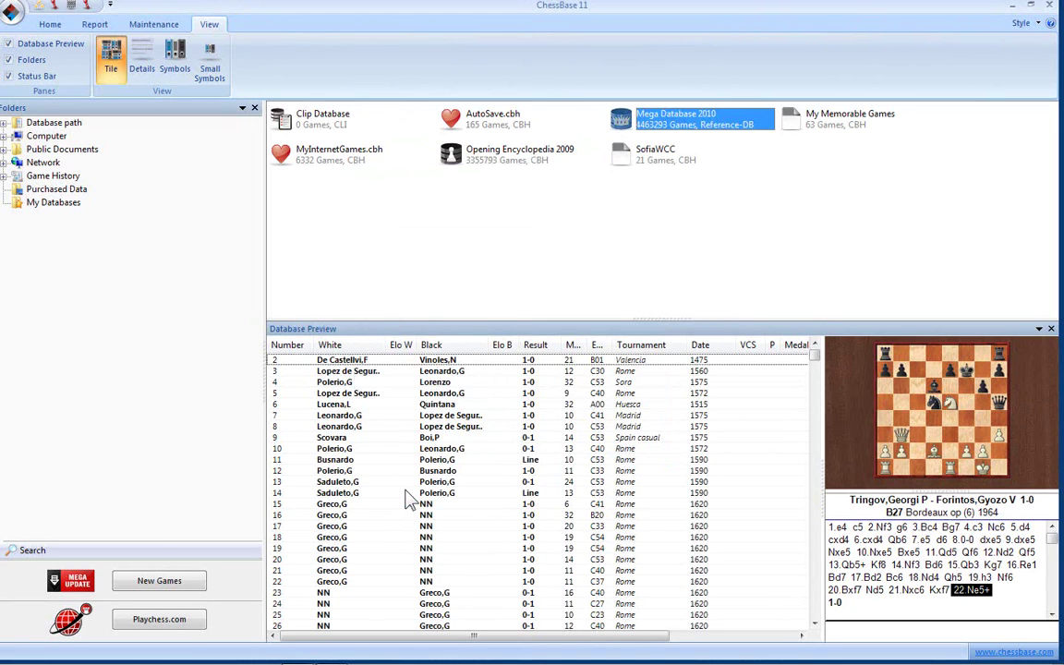